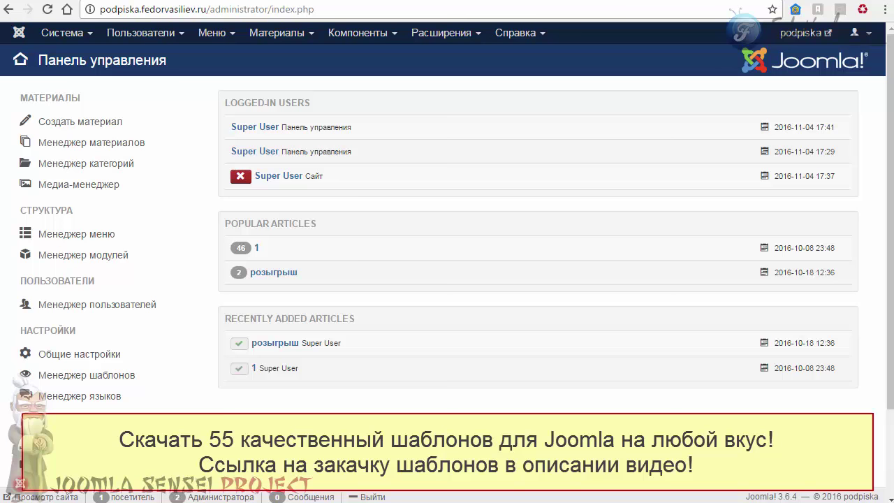
Install the JL No Doubles plugin from its plg_jlnodo….3_j3.zip package through the extension manager.
click(372, 43)
click(432, 33)
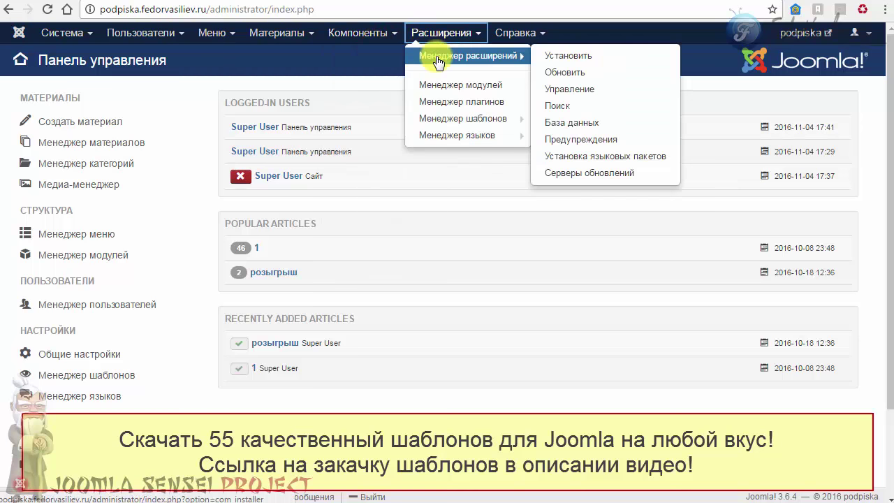
click(461, 56)
click(330, 128)
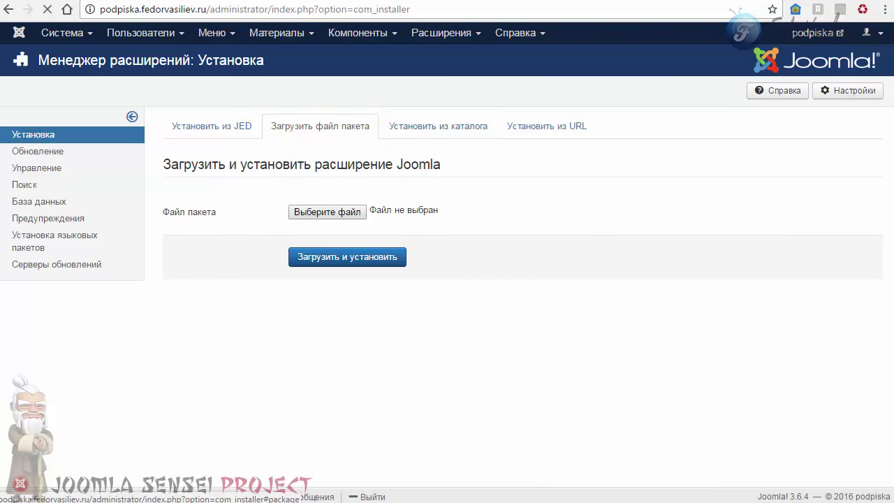
drag(279, 160, 383, 210)
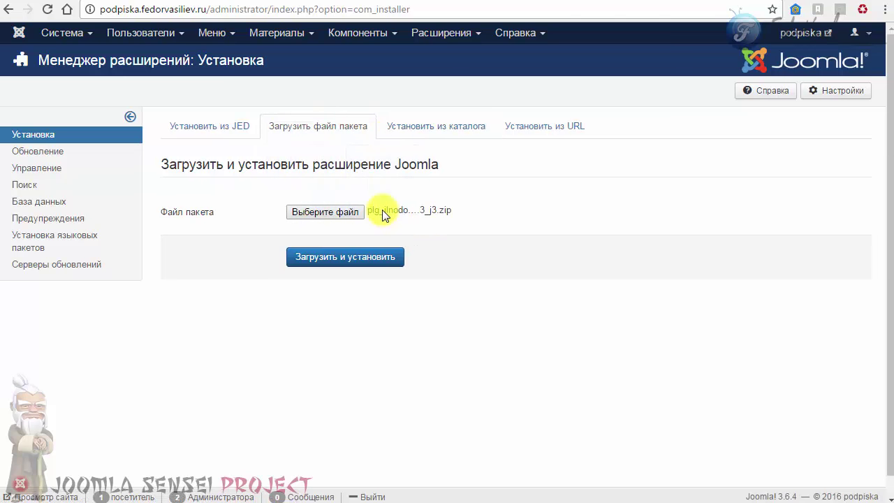
click(358, 259)
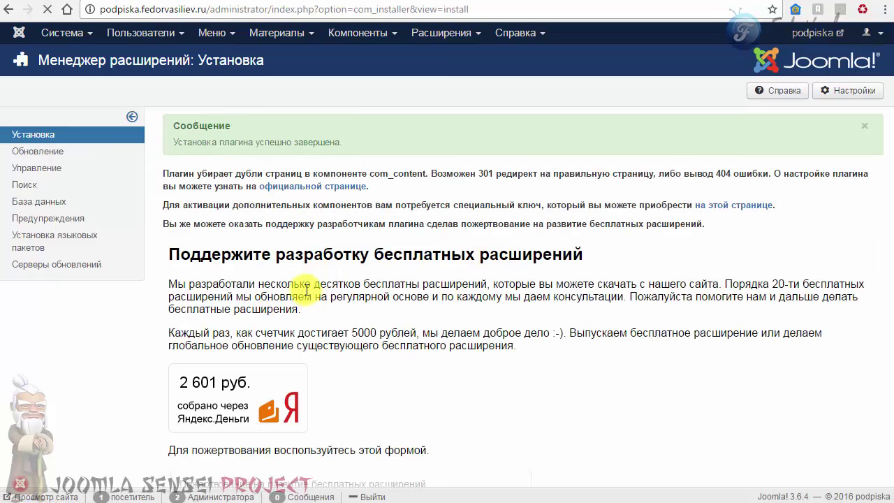
mouse_move(885, 241)
mouse_down()
mouse_move(888, 377)
mouse_move(887, 241)
mouse_up()
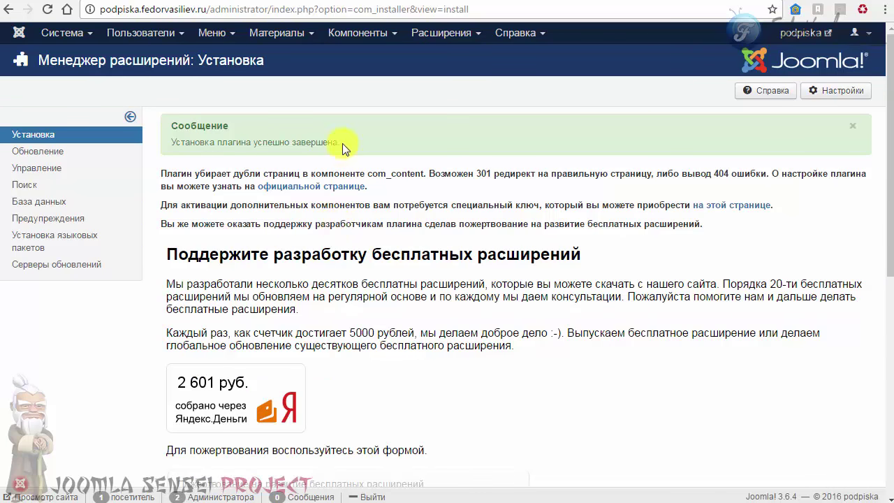
Upload and install the plg_noextl…aster.zip package through the extension manager.
click(356, 34)
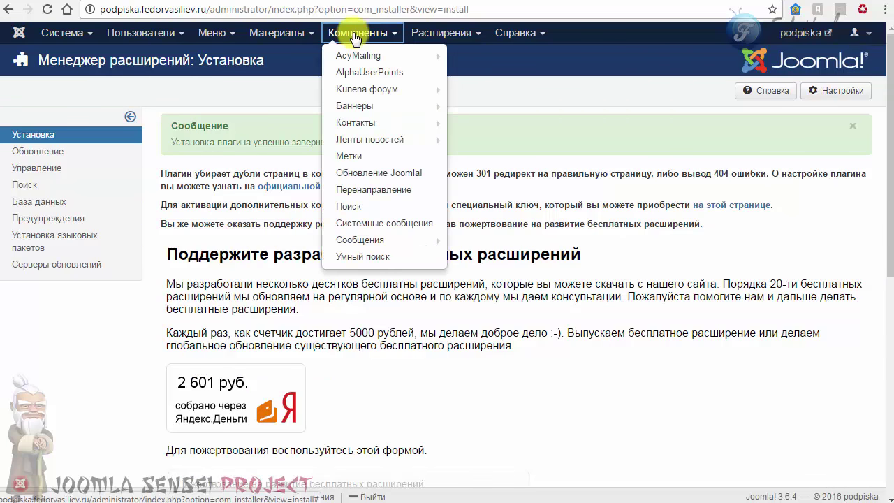
click(436, 33)
click(429, 56)
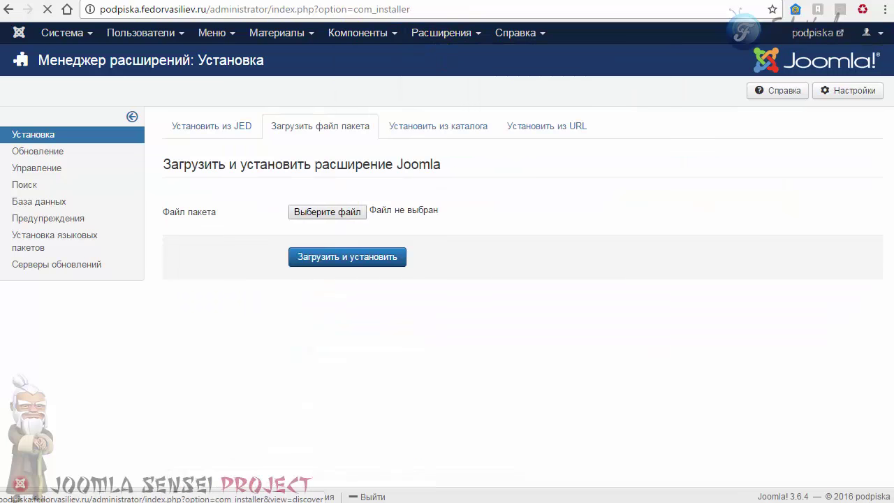
drag(3, 168, 349, 212)
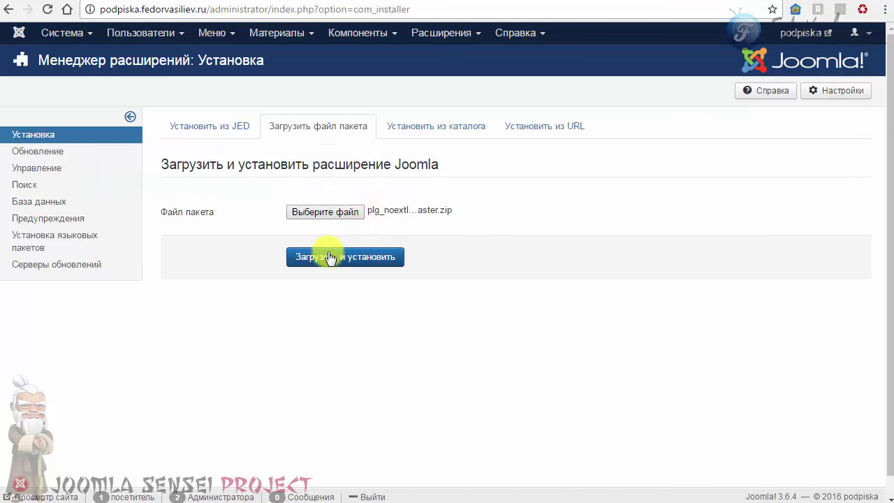
click(330, 257)
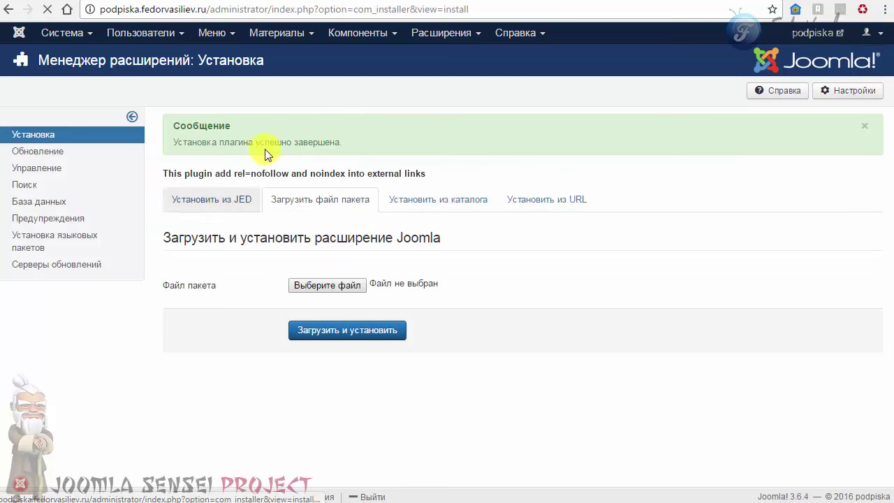
Show the plugin manager's list sorted by ID in descending order.
click(425, 33)
click(459, 102)
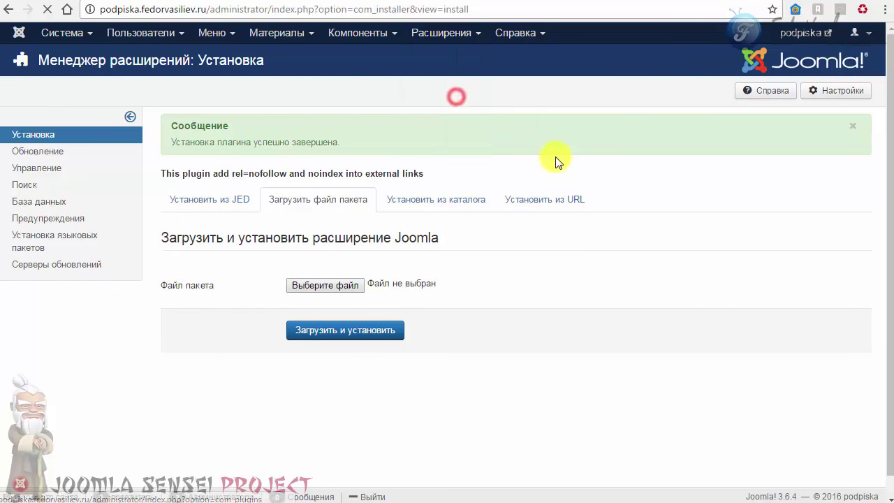
click(846, 148)
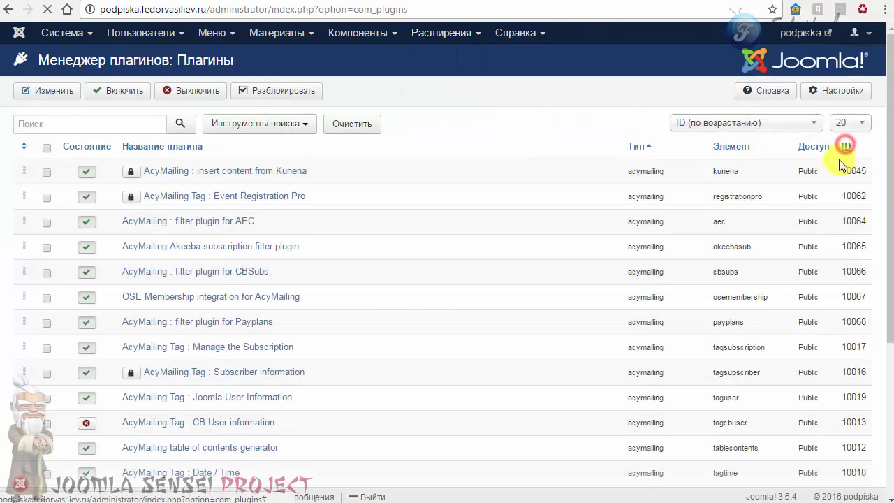
click(844, 154)
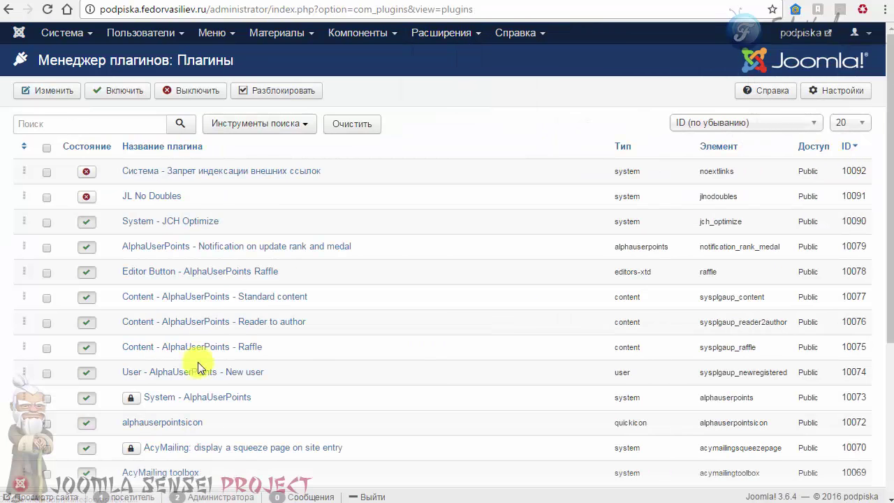
Open the JL No Doubles plugin and set its state (Состояние) to Включено.
click(159, 196)
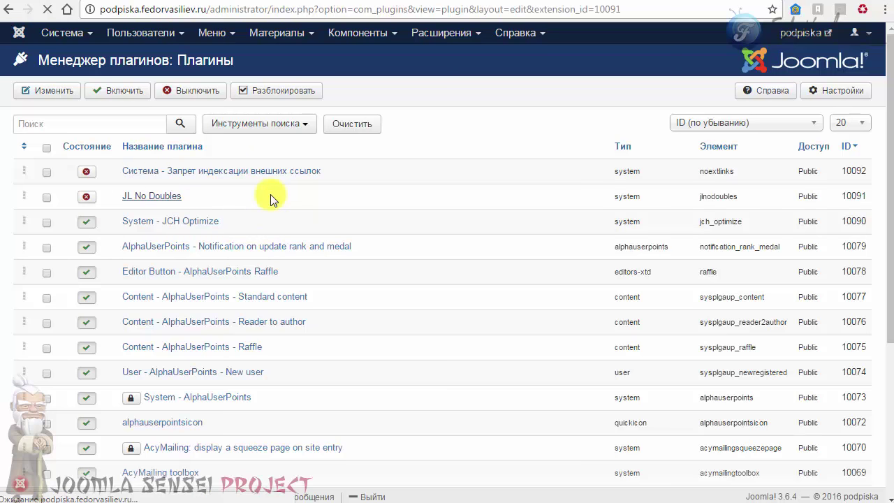
click(691, 176)
click(689, 194)
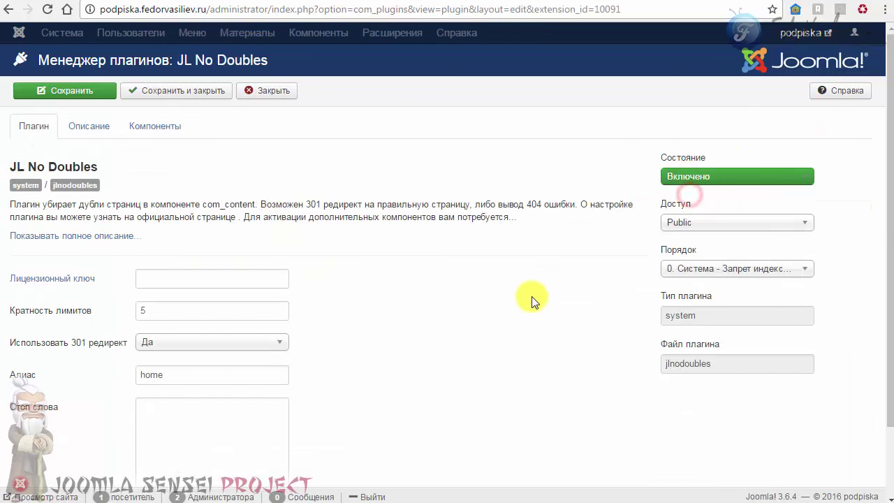
Examine the JL No Doubles licence key field, its redirect and stop-word settings, and the plugin's description.
mouse_move(23, 285)
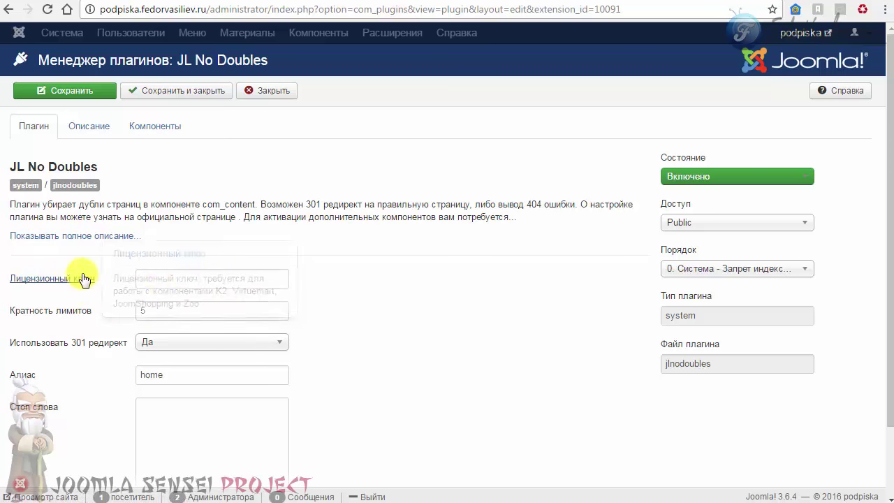
click(162, 276)
scroll(379, 254, down, 1)
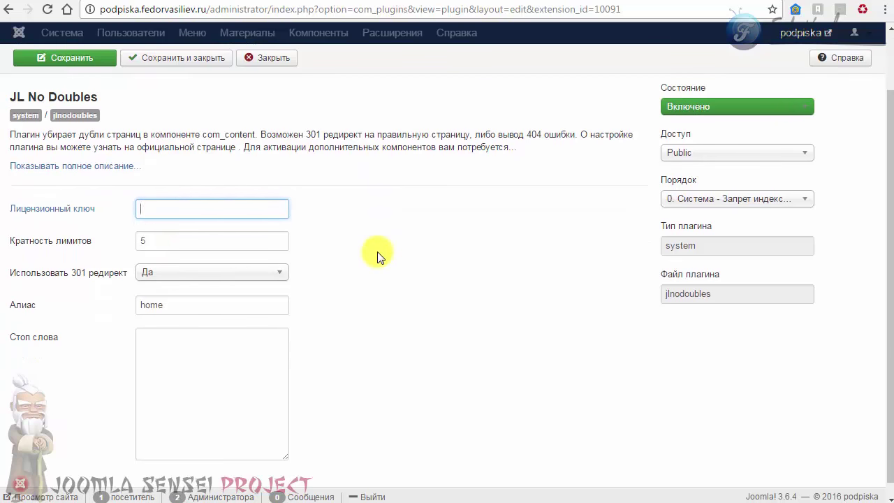
scroll(212, 256, up, 1)
click(84, 128)
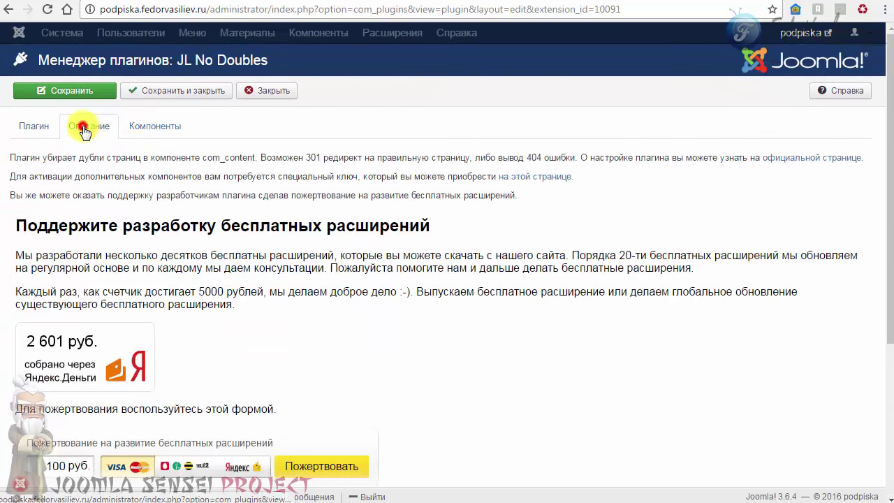
Review the JL No Doubles component list, keeping com_content ticked, and save and close the plugin.
click(139, 127)
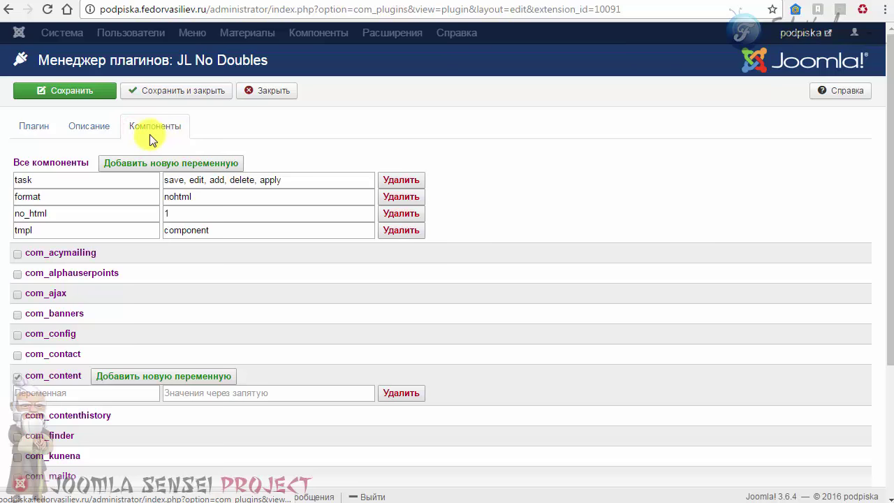
scroll(419, 144, down, 2)
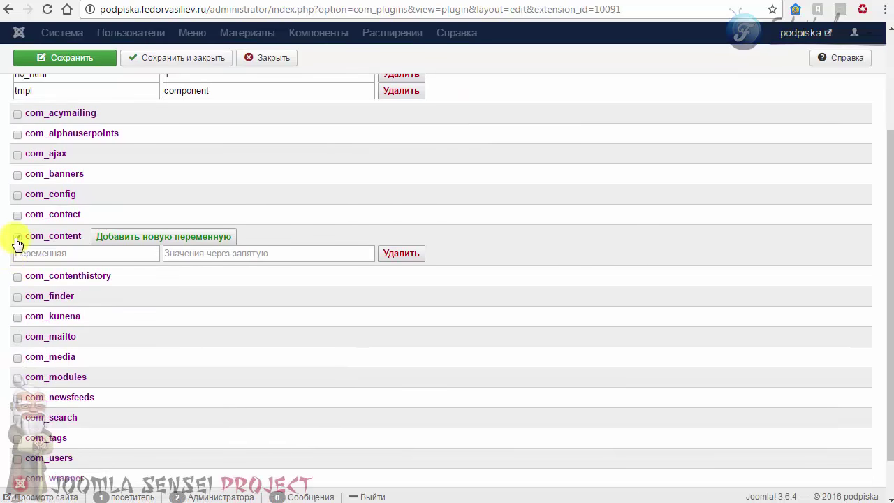
click(17, 237)
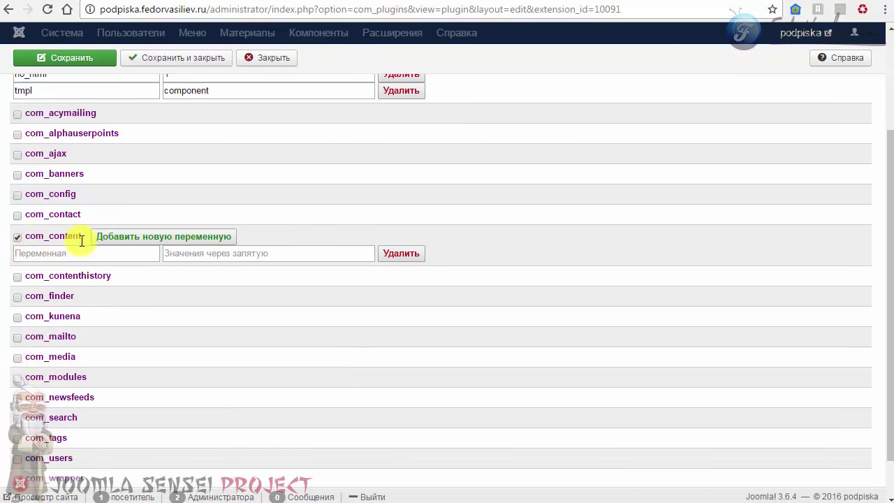
scroll(304, 205, up, 1)
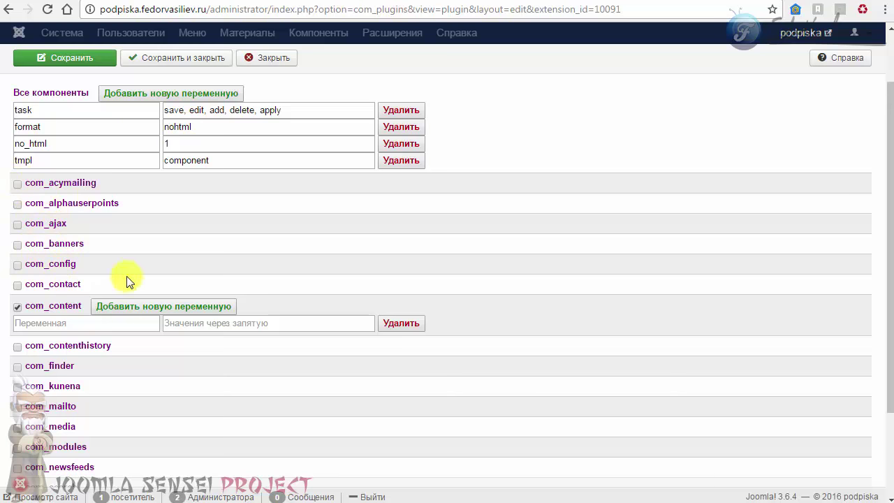
scroll(127, 276, down, 3)
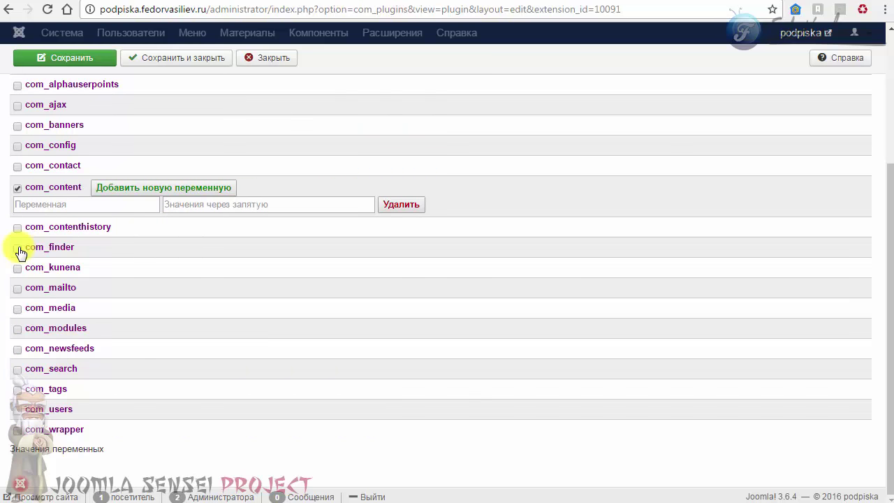
scroll(176, 299, up, 1)
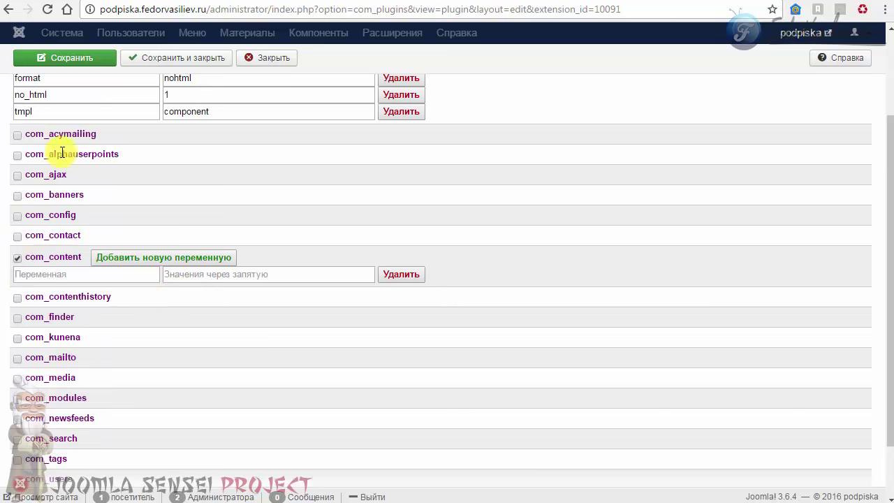
scroll(70, 167, down, 1)
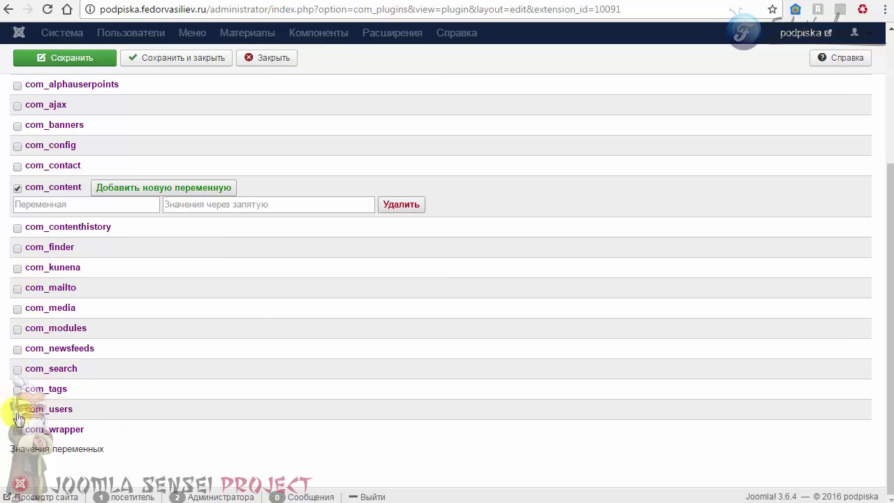
scroll(124, 279, up, 1)
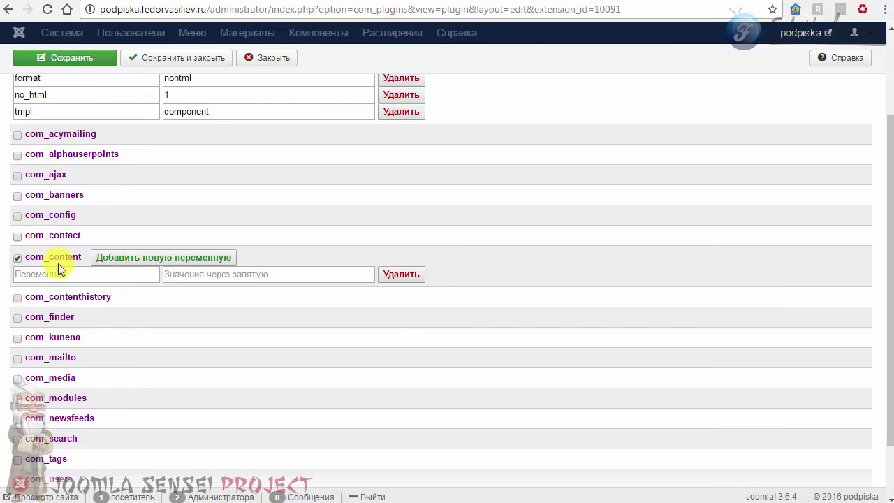
scroll(58, 209, up, 1)
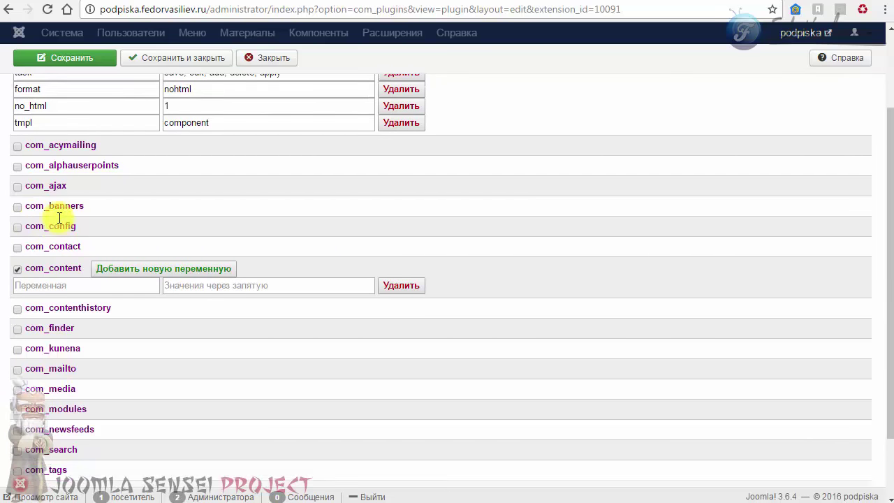
scroll(60, 218, up, 1)
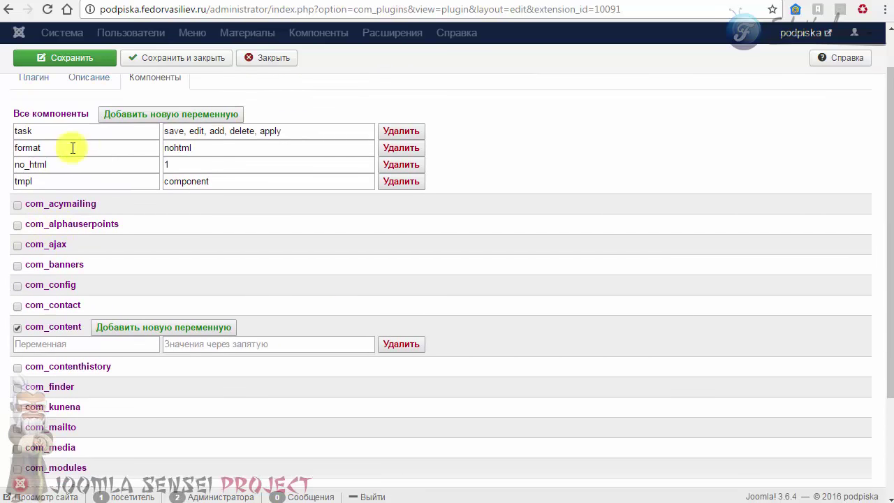
click(190, 59)
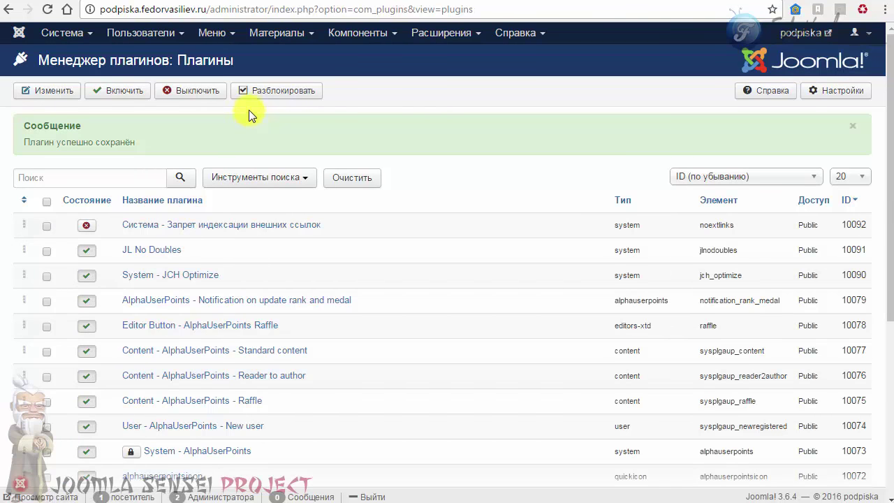
Open the plugin "Система - Запрет индексации внешних ссылок" and set its state (Состояние) to Включено.
click(184, 229)
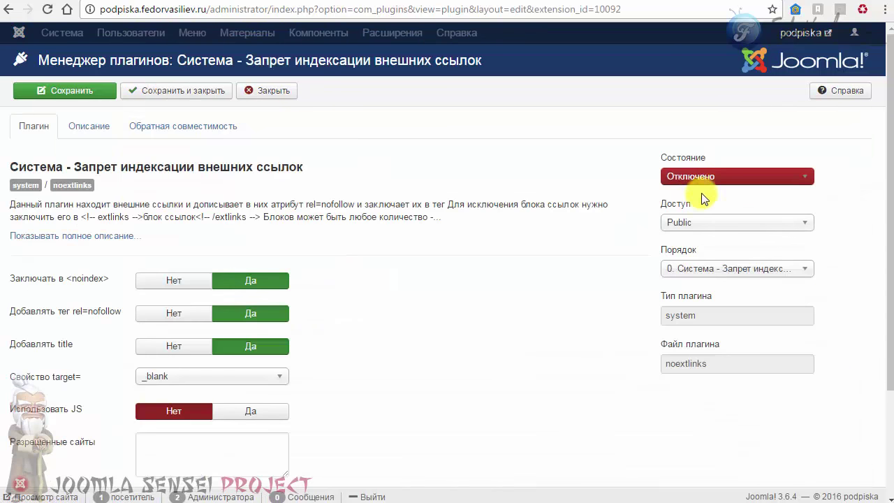
click(694, 175)
click(698, 192)
Review the plugin's noindex, rel=nofollow and title options, and keep Свойство target= set to _blank.
scroll(377, 321, down, 1)
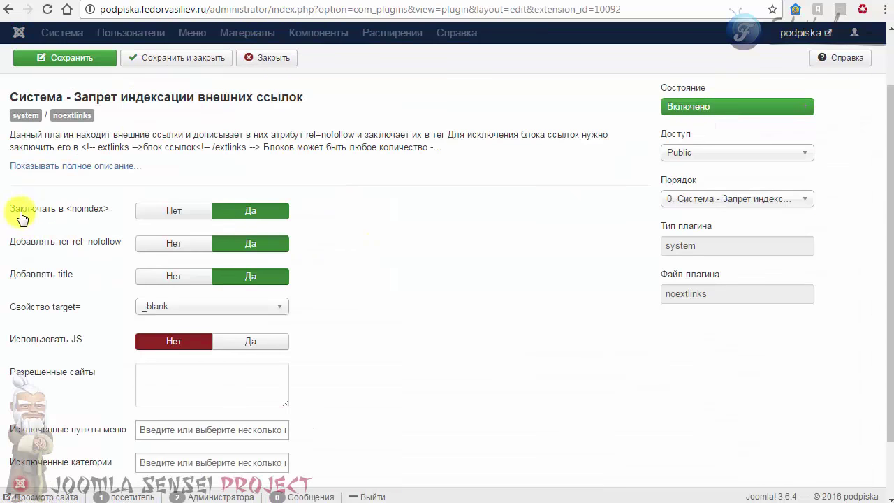
mouse_move(21, 216)
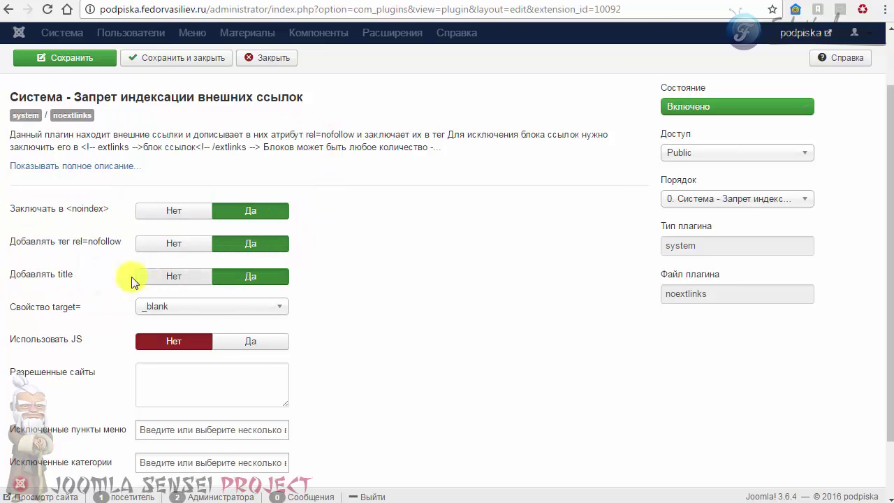
mouse_move(59, 253)
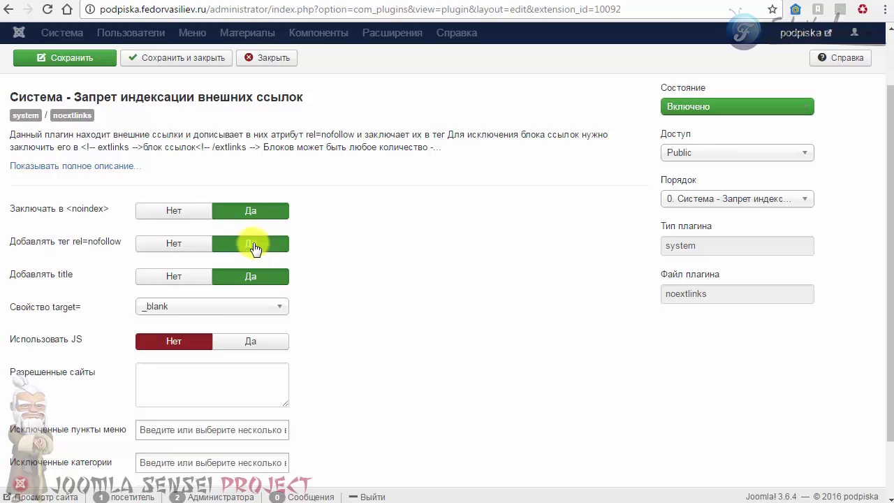
mouse_move(67, 284)
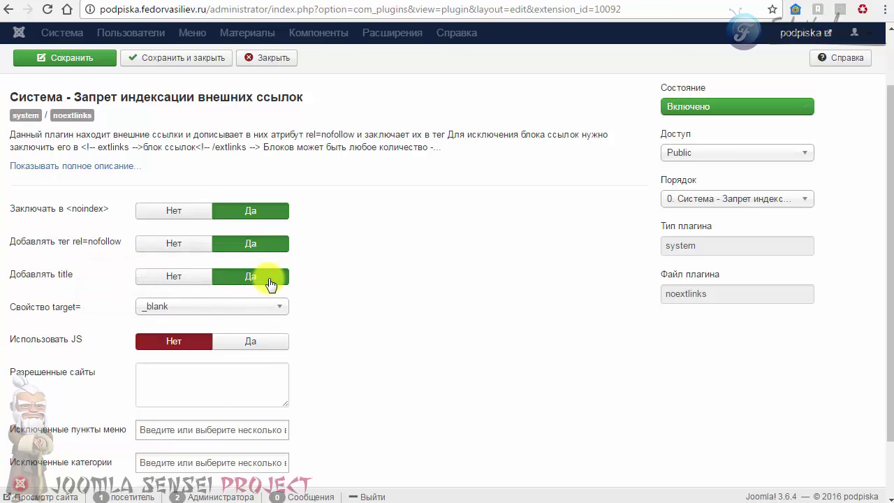
scroll(271, 284, down, 1)
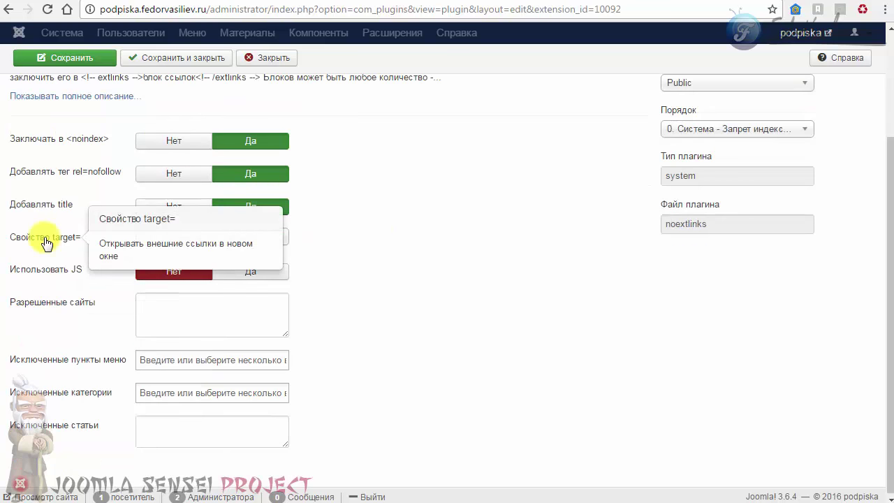
click(190, 306)
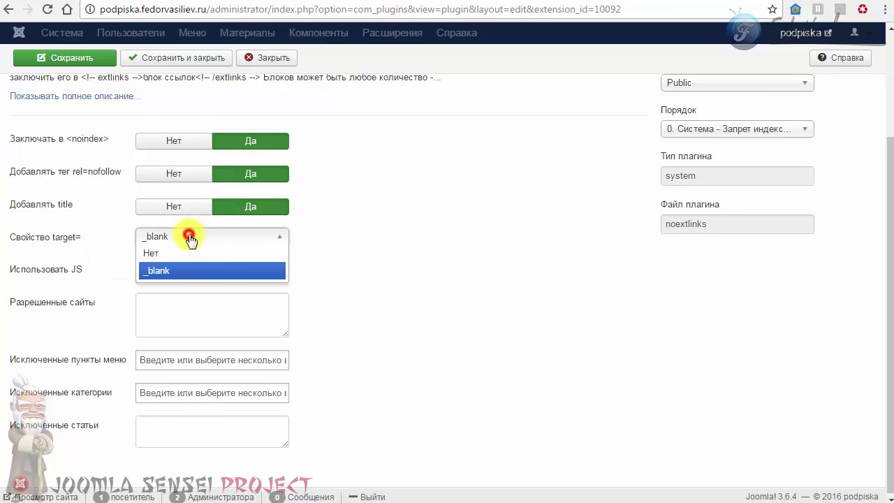
click(155, 272)
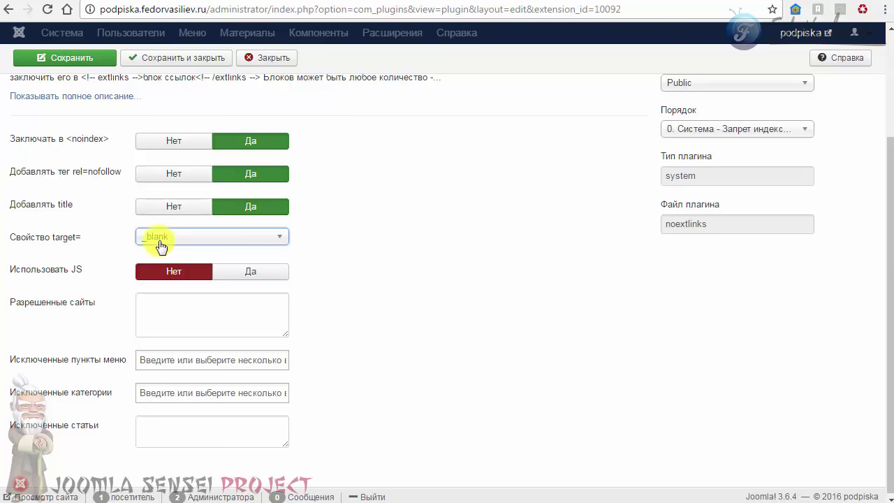
Try switching Использовать JS to Да, read its description, and set it back to Нет.
mouse_move(73, 276)
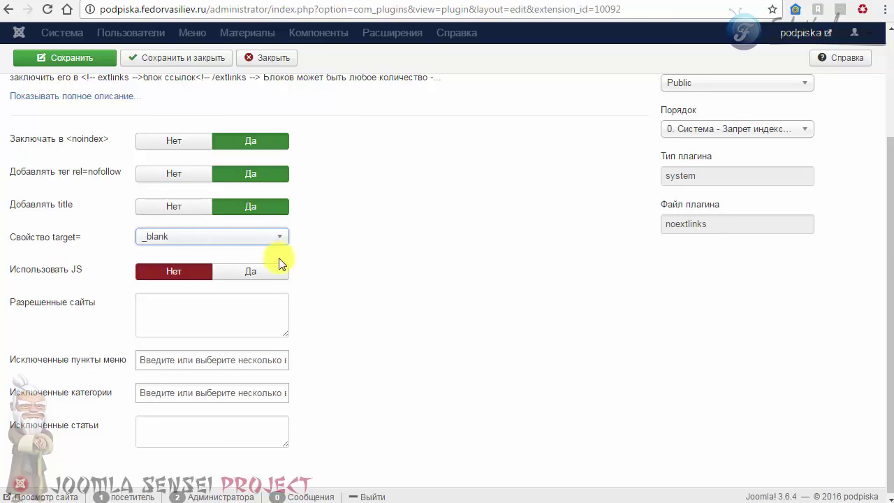
mouse_move(40, 273)
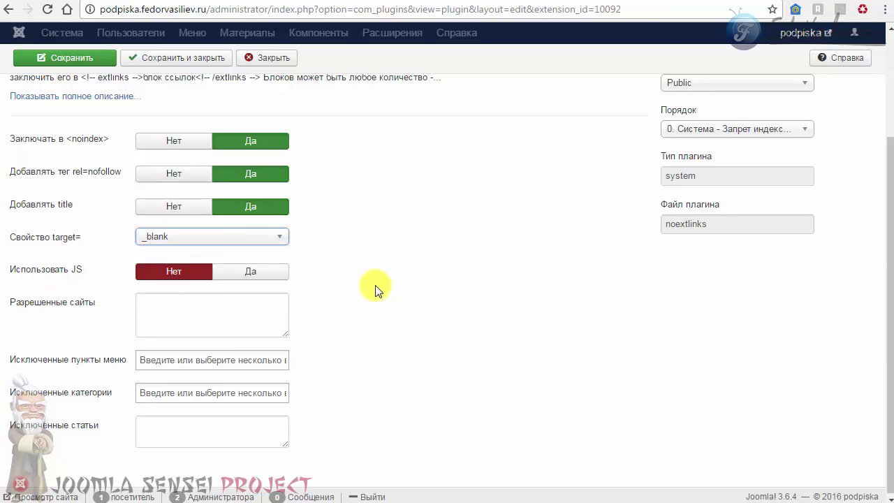
click(269, 270)
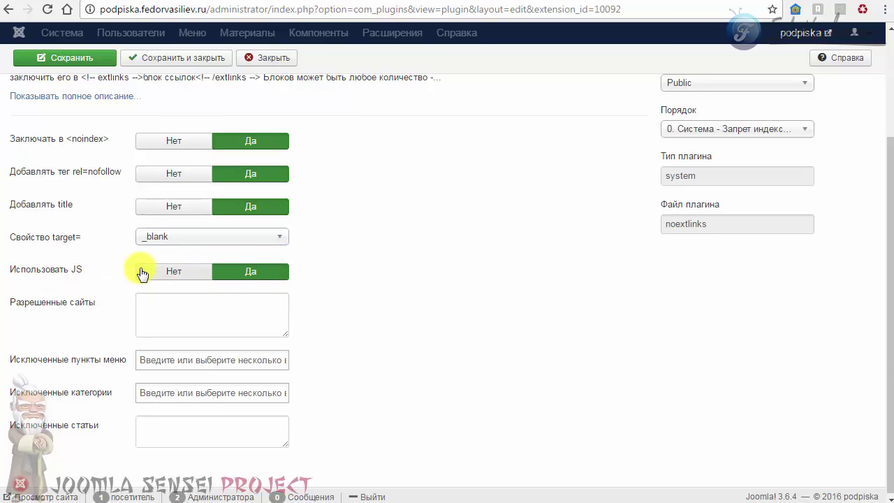
click(169, 278)
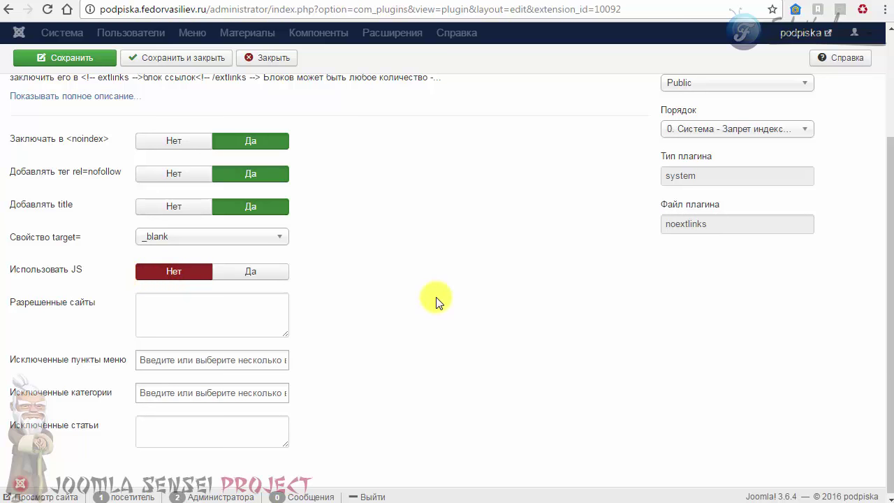
click(250, 271)
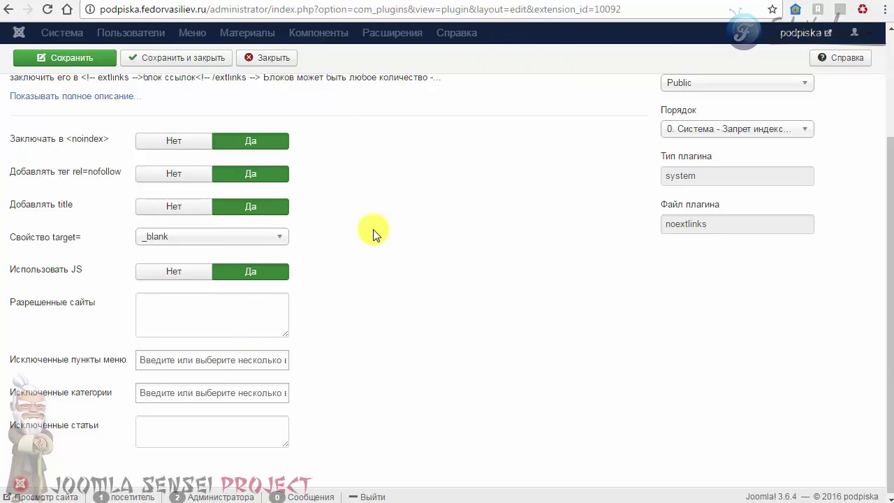
mouse_move(27, 270)
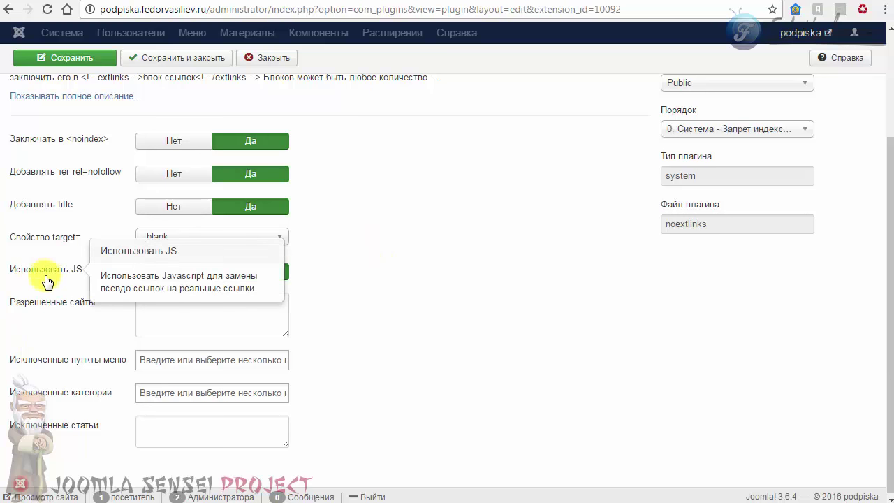
click(174, 277)
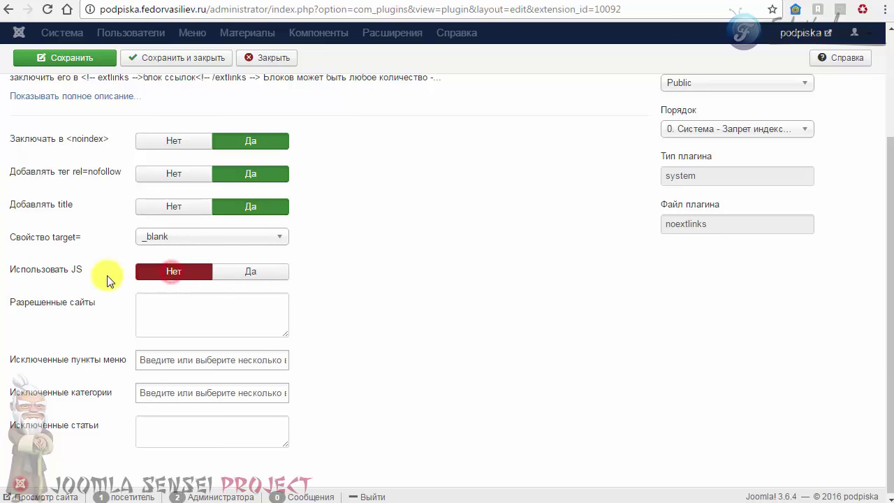
Review the allowed sites and the excluded menu items, categories and articles fields, leaving them empty, and save and close the plugin.
mouse_move(39, 307)
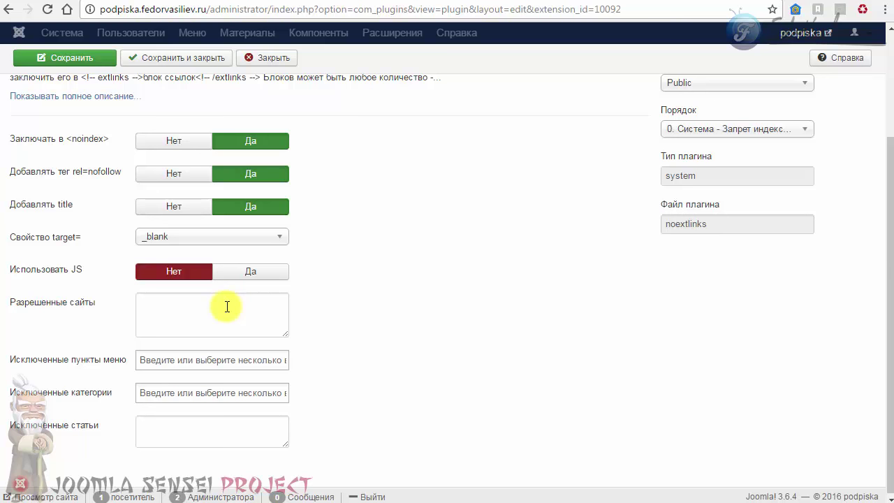
click(169, 305)
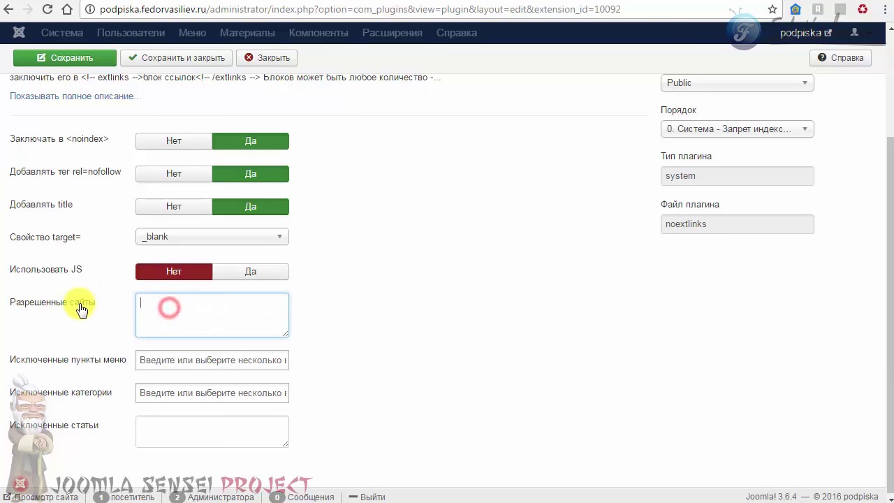
mouse_move(79, 368)
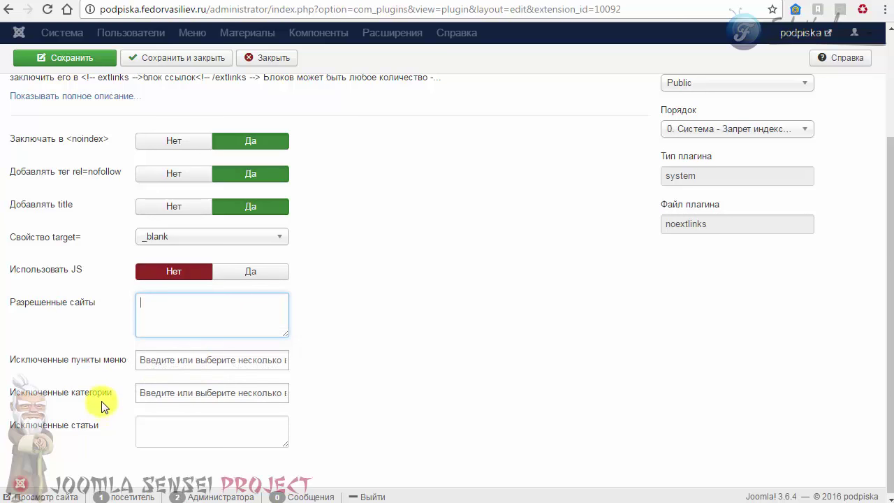
mouse_move(63, 427)
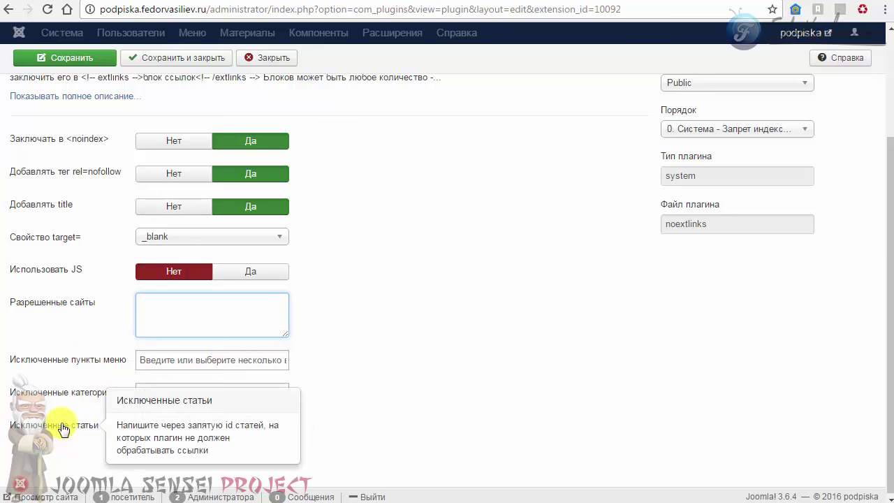
scroll(458, 373, up, 2)
click(177, 92)
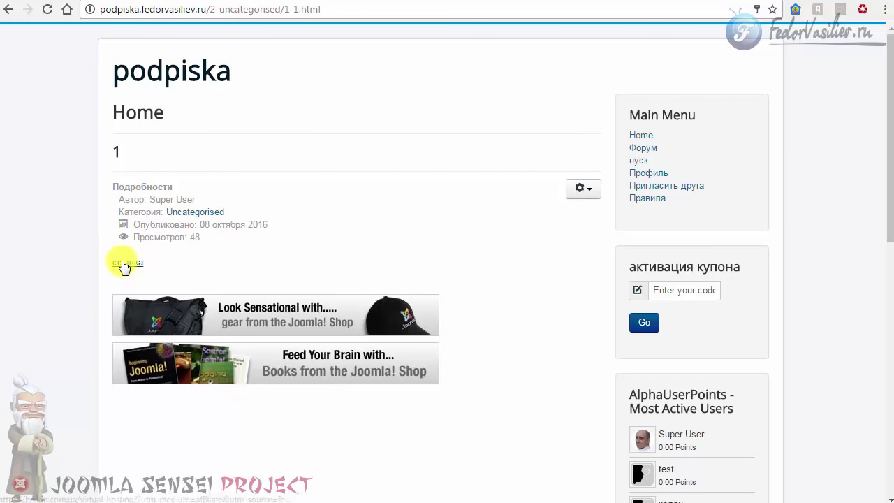
Inspect the HTML of the "ссылка" link in the site's article to check its noindex, nofollow and target attributes, and close the developer tools.
drag(160, 261, 120, 262)
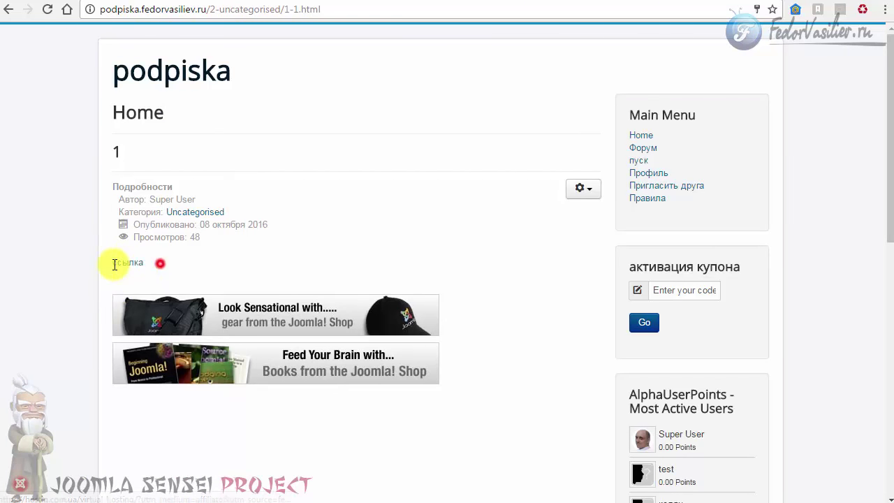
right_click(120, 263)
click(170, 430)
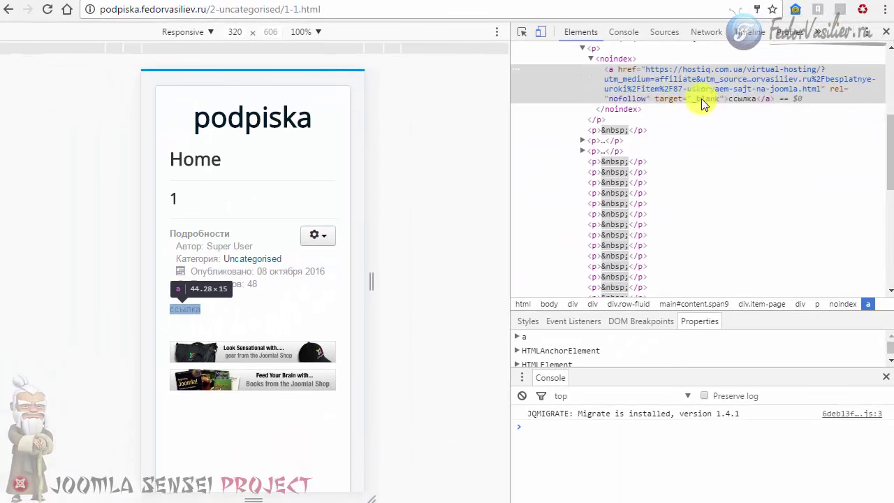
click(885, 32)
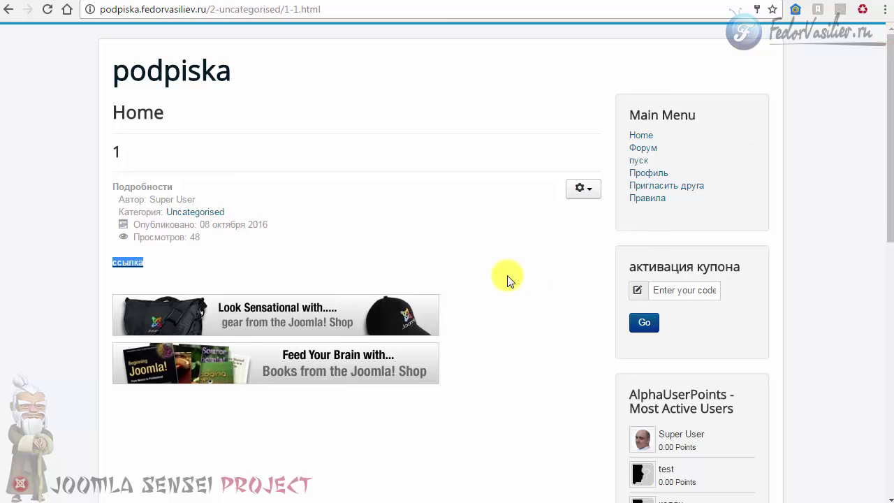
View the support chat form on hostiq.com.ua and minimise it again.
key(Return)
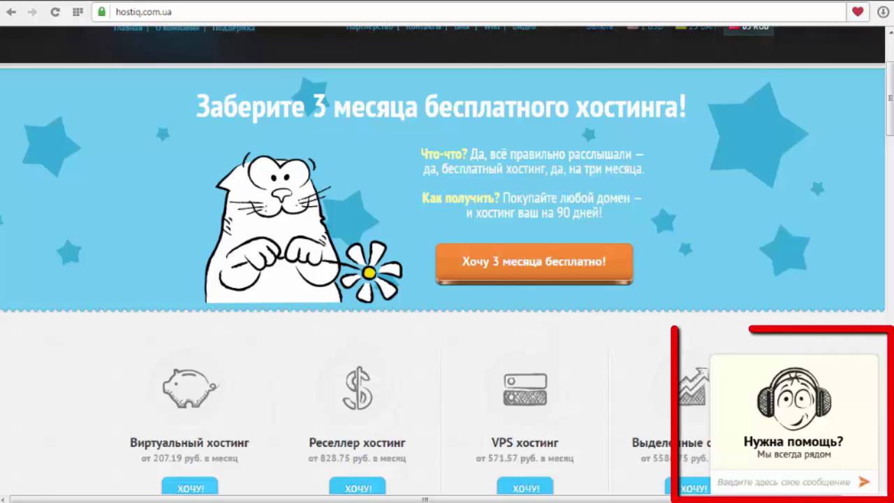
click(786, 442)
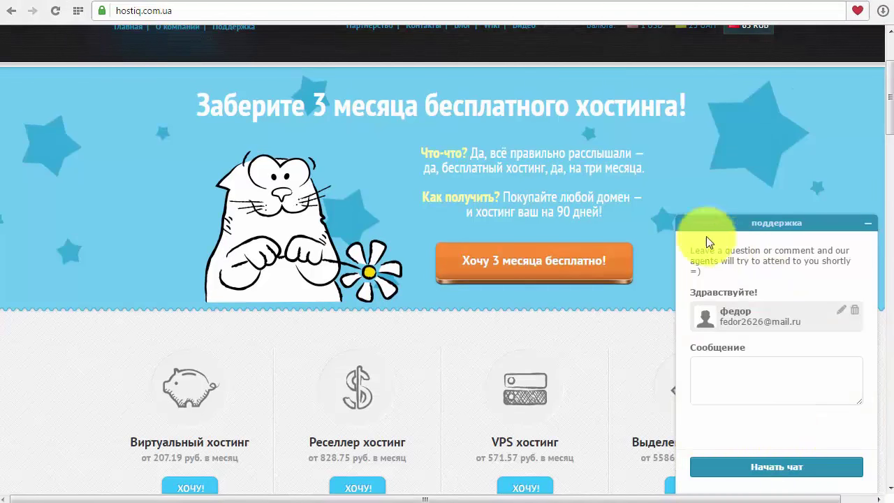
click(867, 223)
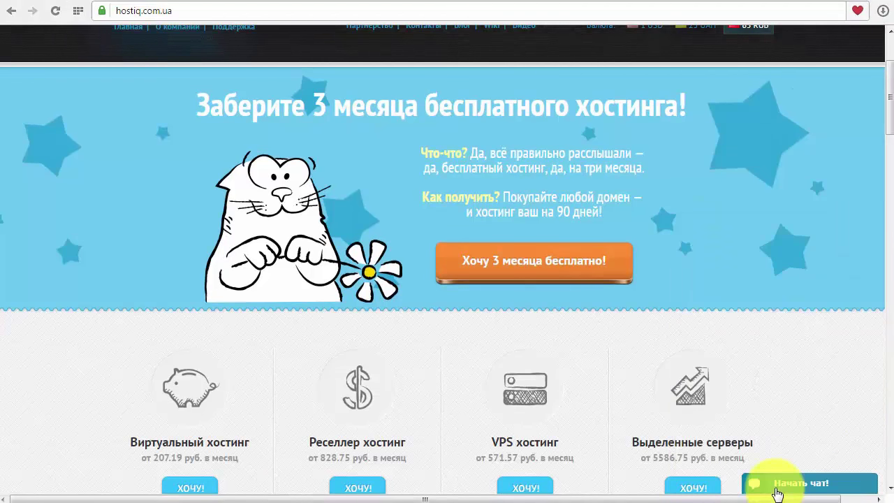